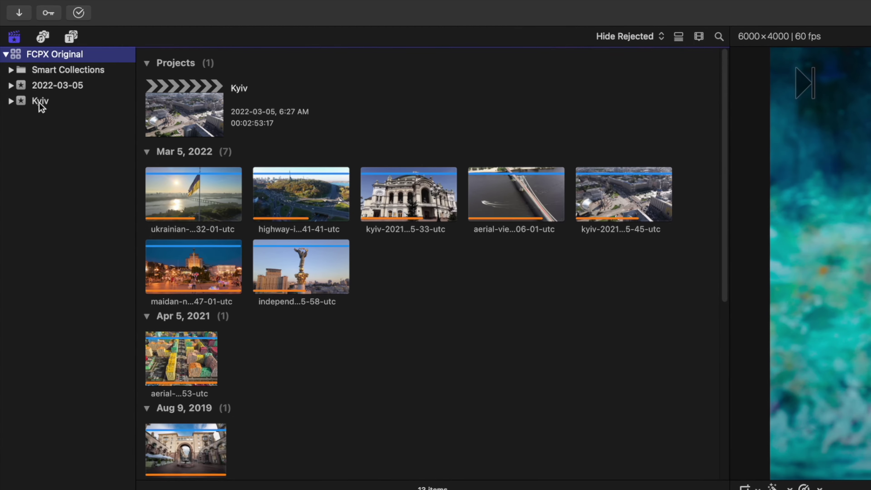
Transcode the Kyiv event's clips into H.264 proxy media at 50% frame size.
left_click(19, 51)
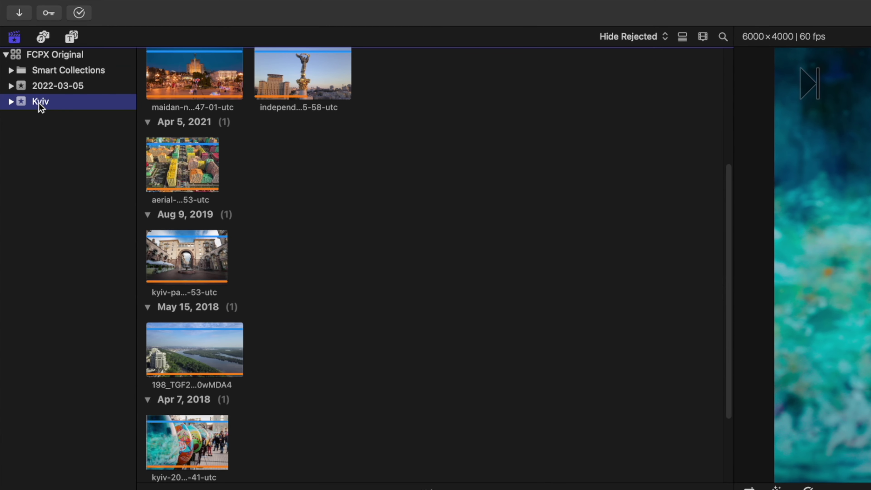
right_click(39, 104)
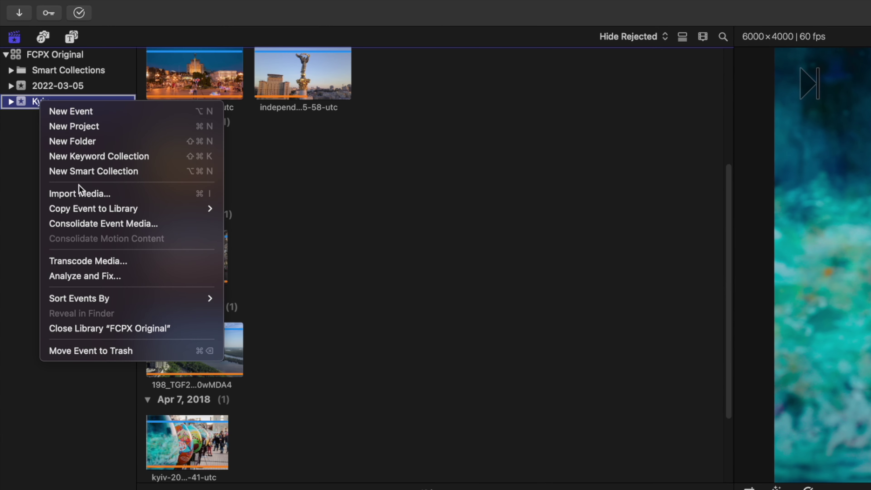
left_click(111, 262)
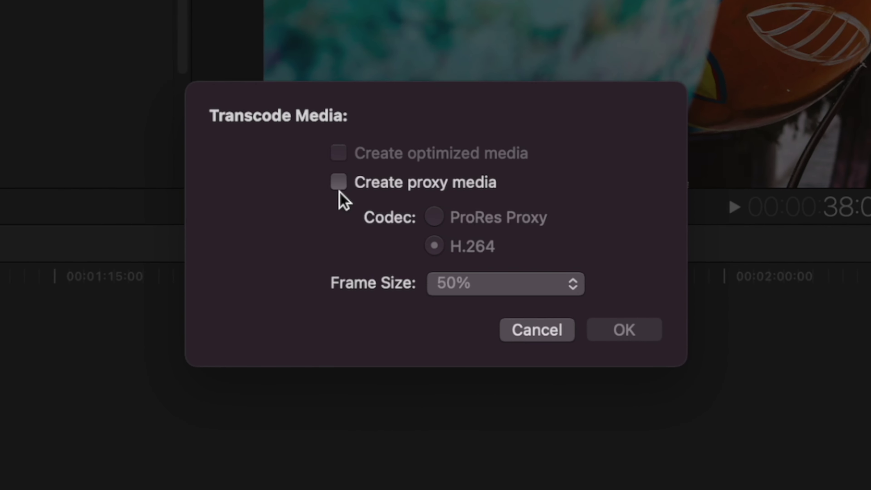
left_click(339, 184)
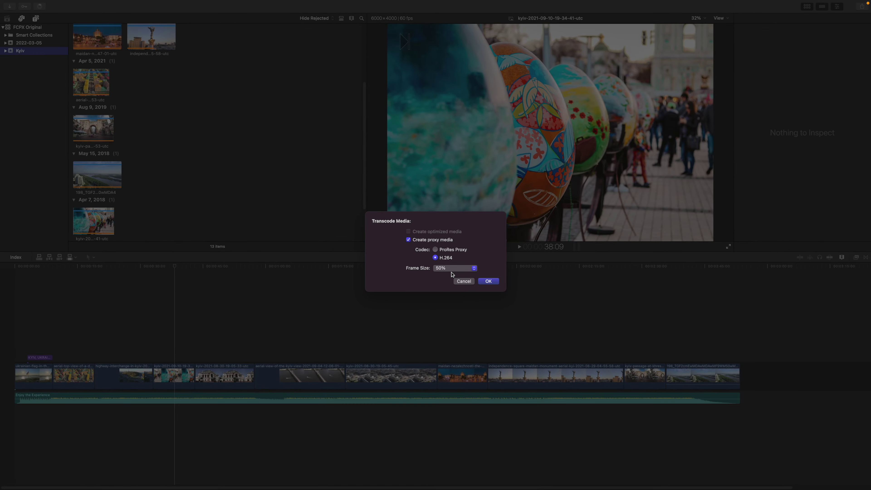
left_click(488, 282)
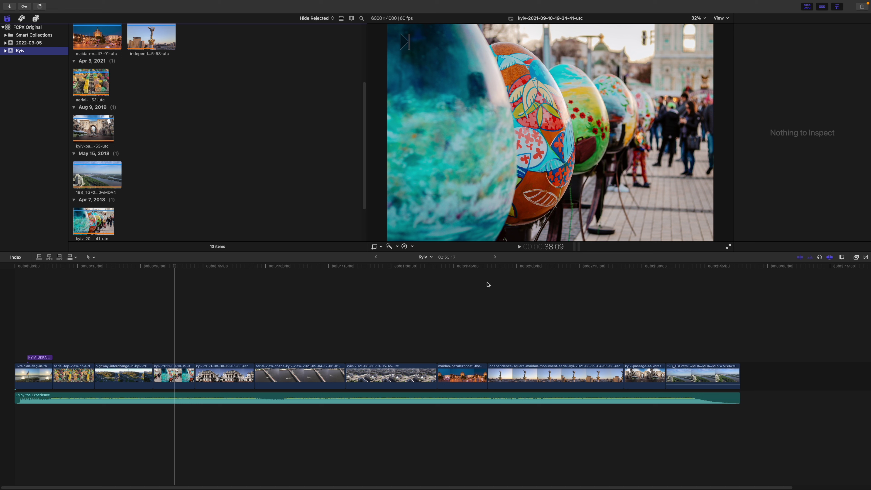
Create a new library named FCPX Proxy and save it on the Desktop.
left_click(93, 222)
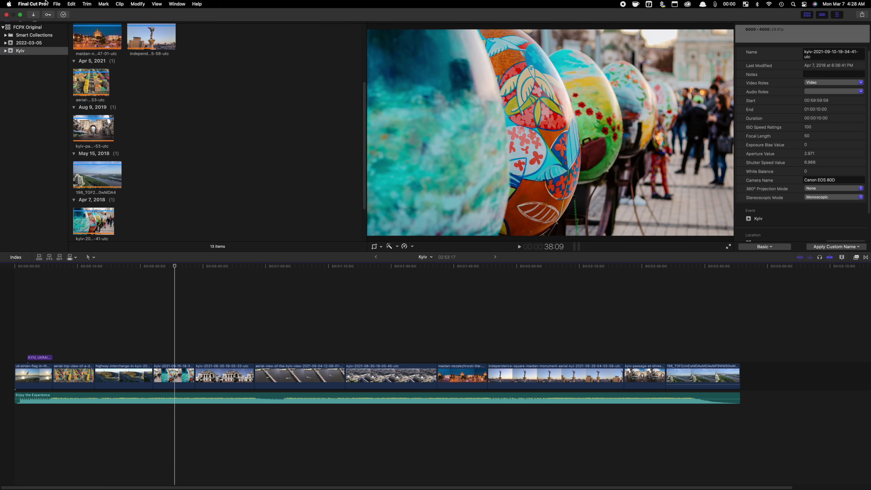
left_click(57, 4)
mouse_move(63, 14)
left_click(153, 30)
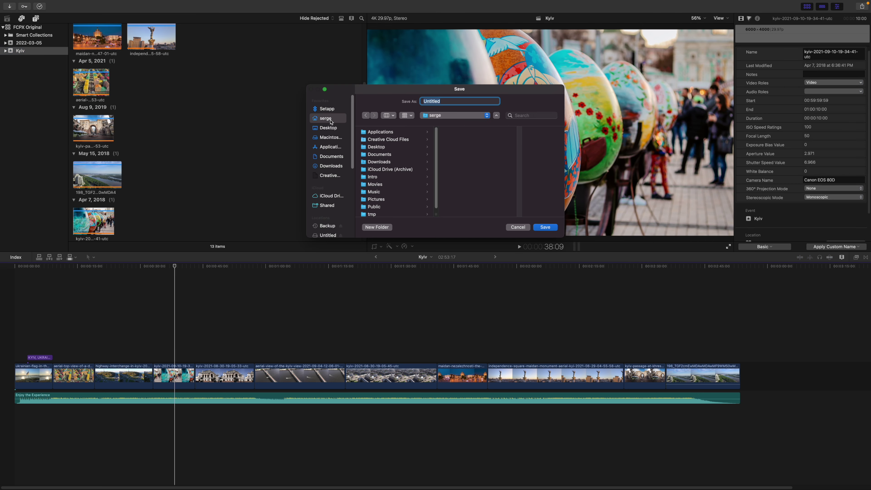
left_click(330, 130)
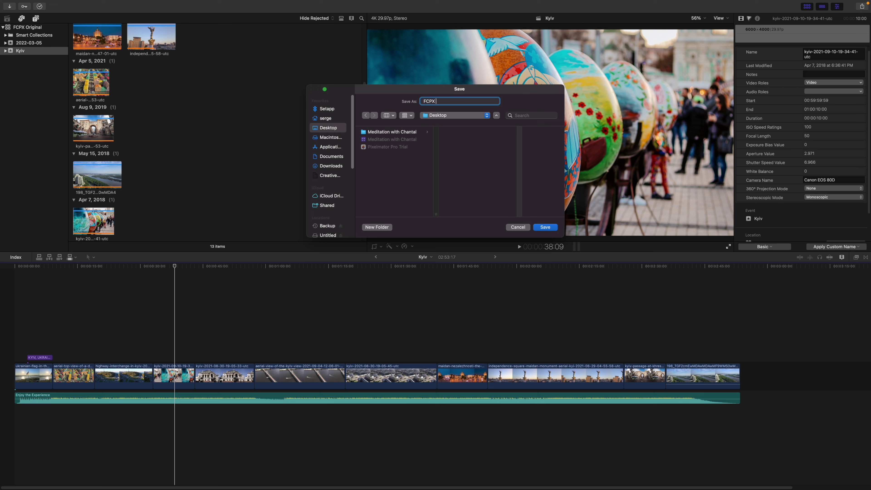
left_click(543, 229)
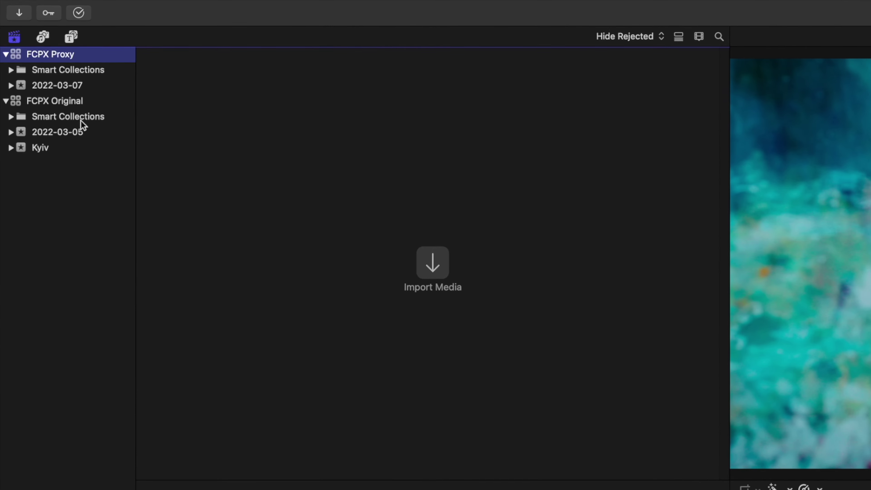
Copy the Kyiv event to the FCPX Proxy library with proxy media only, excluding original media.
left_click(26, 76)
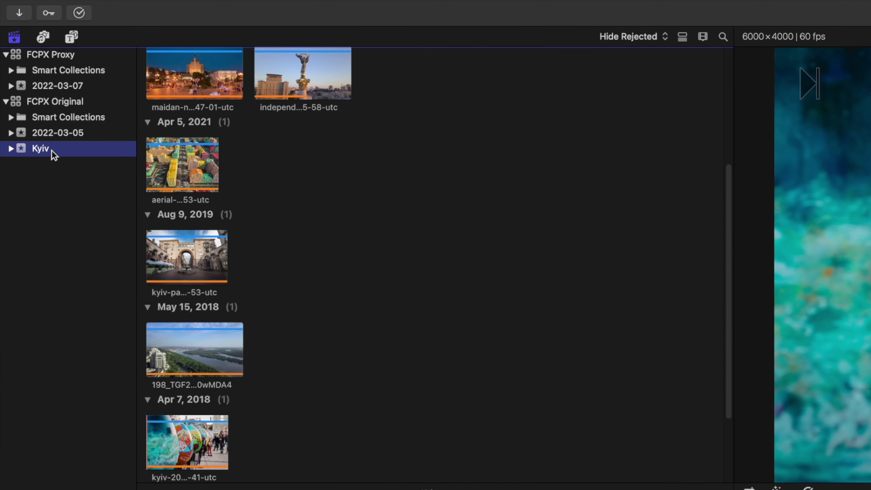
right_click(53, 155)
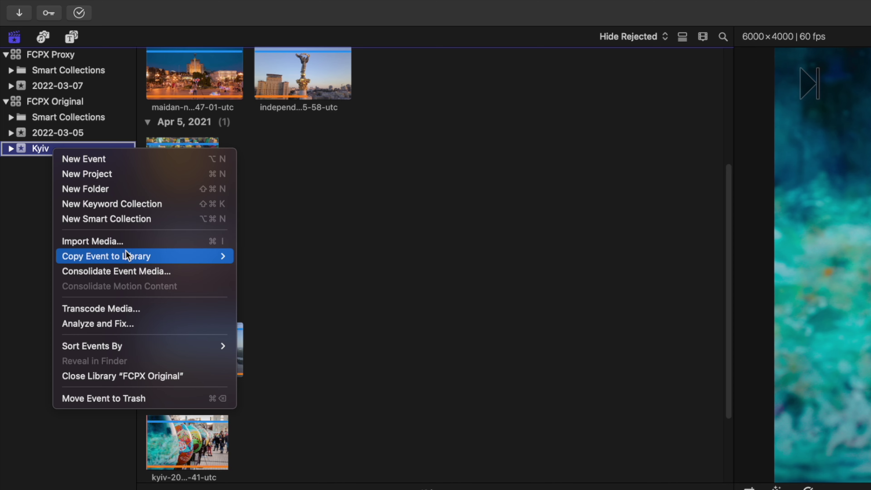
mouse_move(128, 257)
left_click(271, 272)
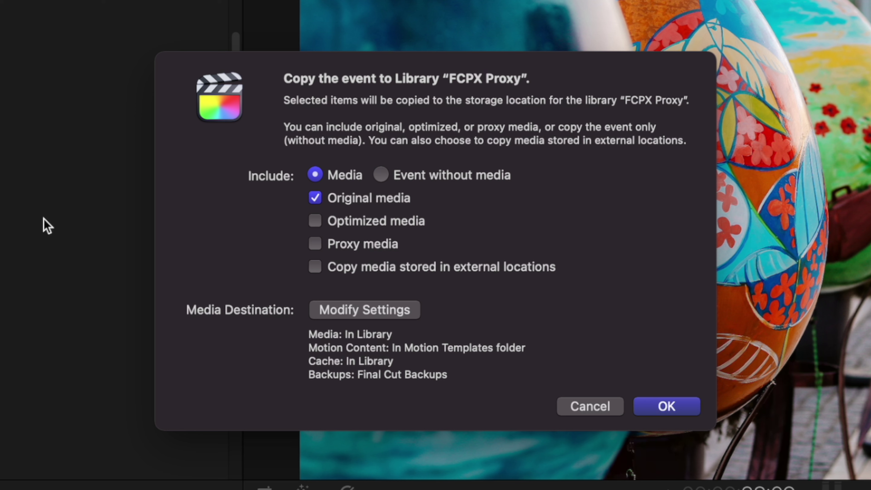
left_click(315, 198)
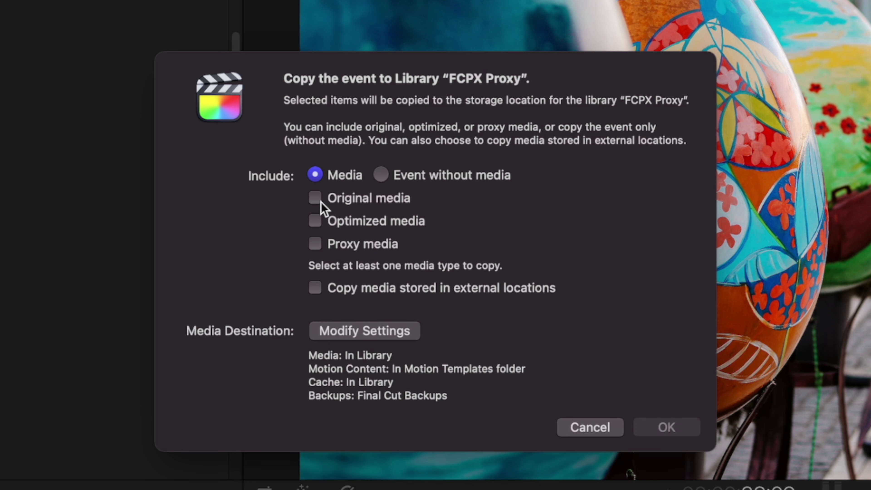
left_click(316, 245)
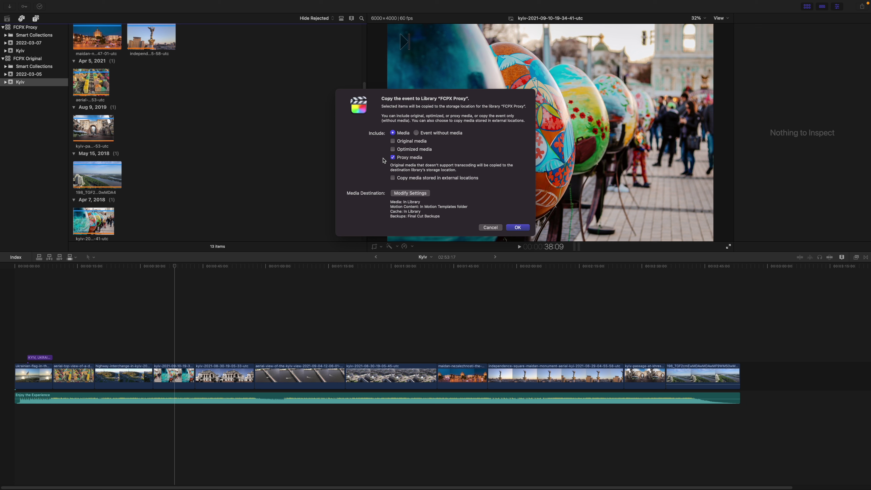
left_click(510, 227)
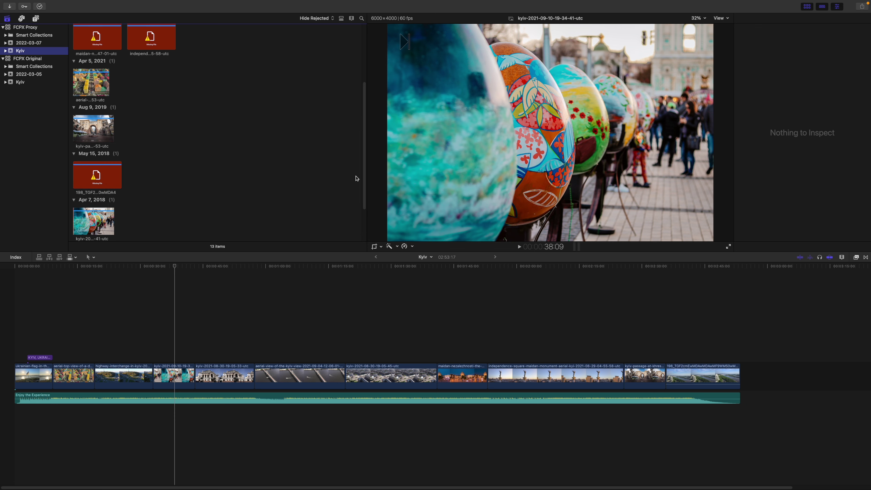
Preview the copied clips, including the Kyiv passage clip, in the viewer.
scroll(91, 104, "up", 5)
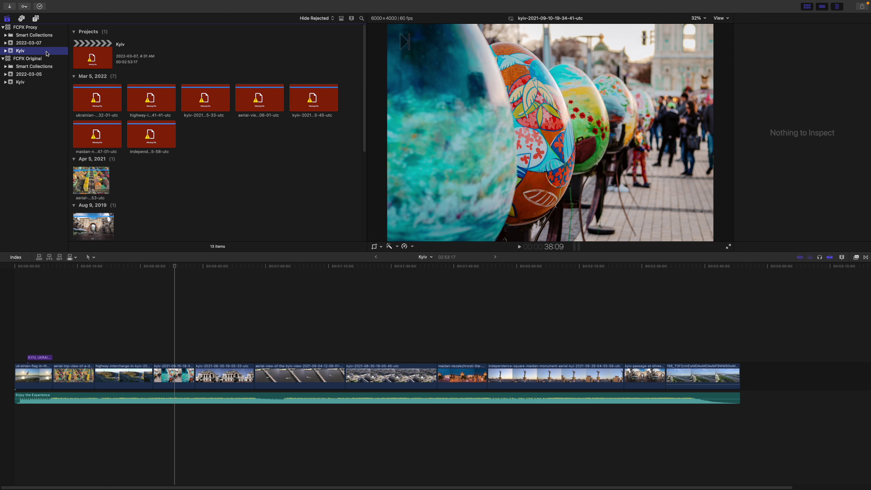
left_click(201, 112)
scroll(198, 111, "down", 4)
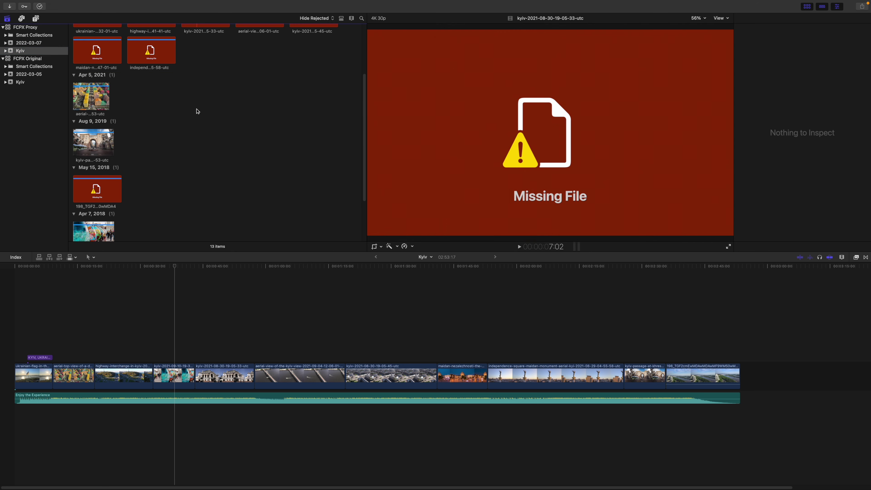
left_click(86, 141)
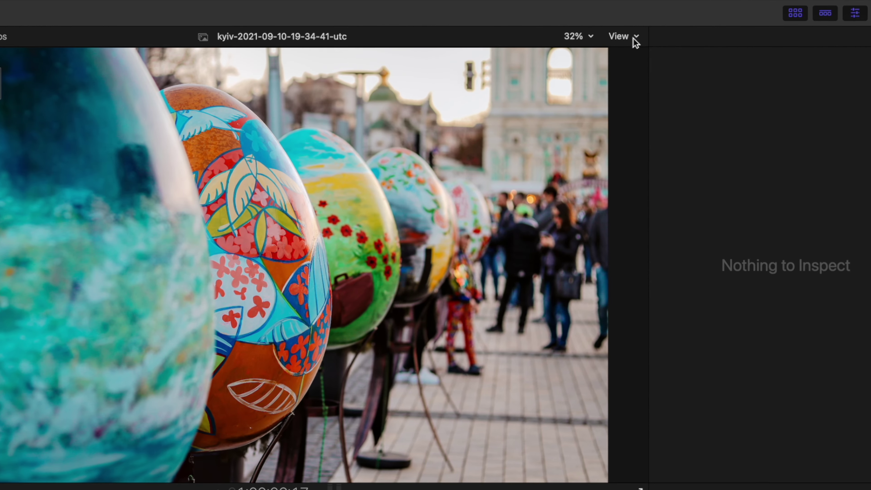
Set viewer playback to Proxy Only and show the FCPX Proxy library's storage details.
left_click(719, 19)
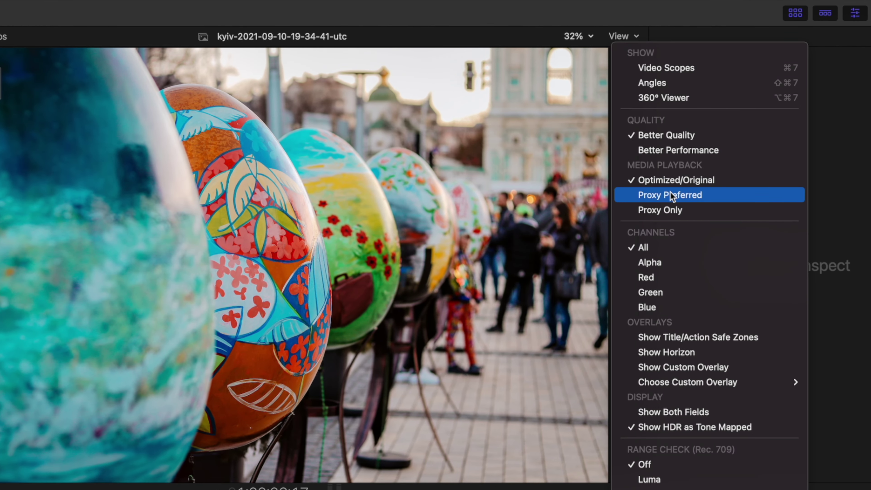
left_click(671, 211)
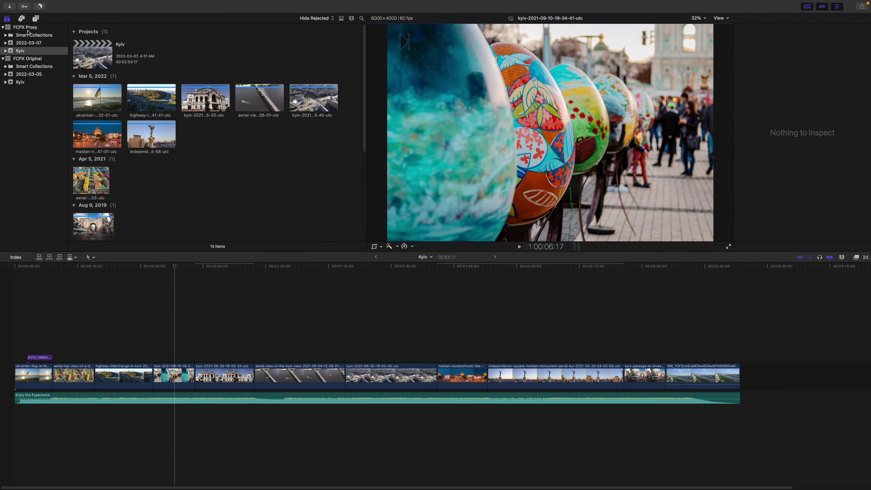
left_click(27, 28)
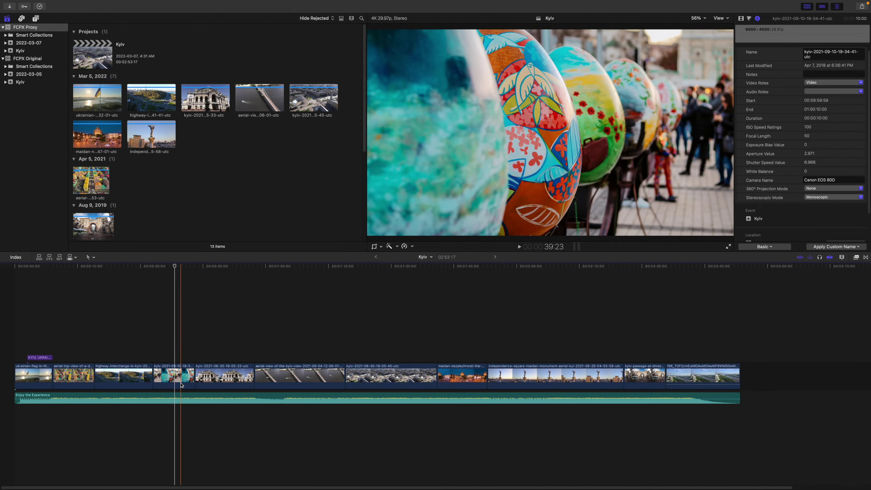
left_click(143, 379)
Make the highway-interchange and maidan clips connected clips, then reopen the FCPX Original library.
left_click_drag(143, 379, 143, 351)
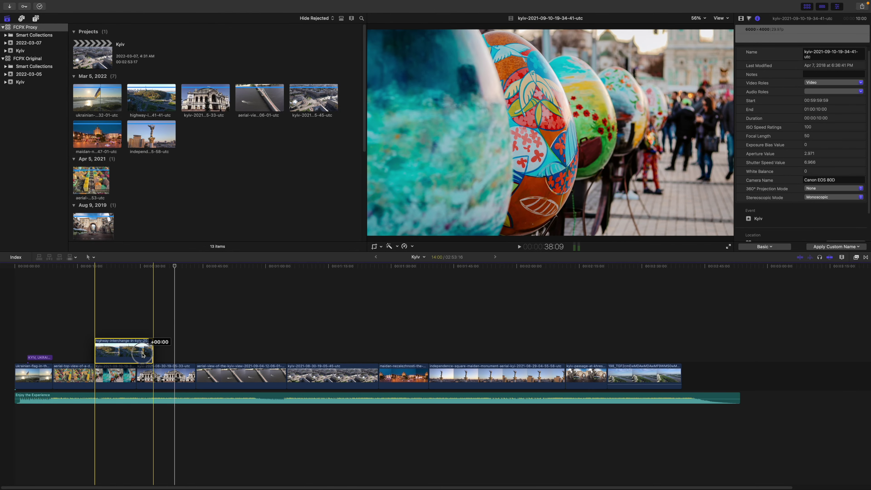
left_click_drag(381, 377, 355, 352)
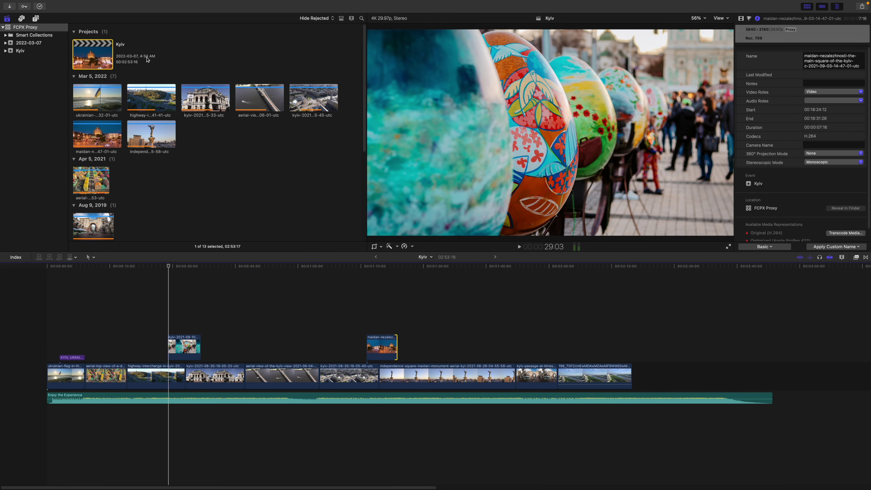
left_click(57, 4)
mouse_move(69, 25)
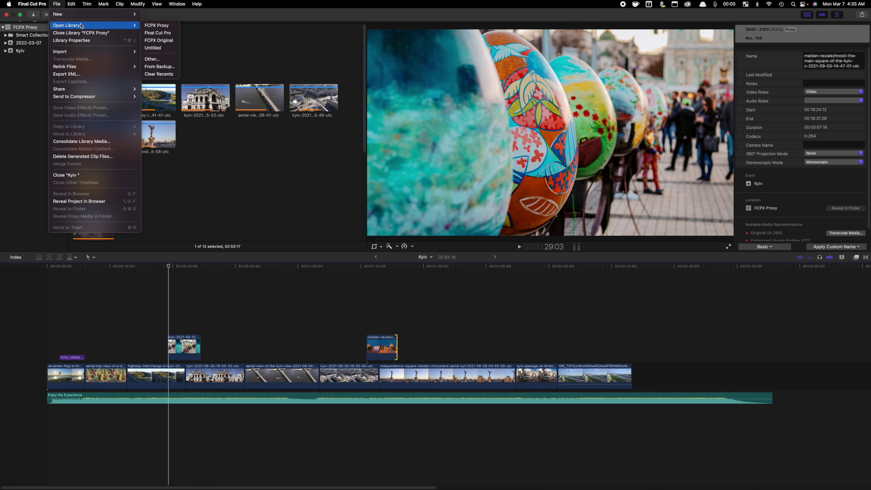
left_click(157, 41)
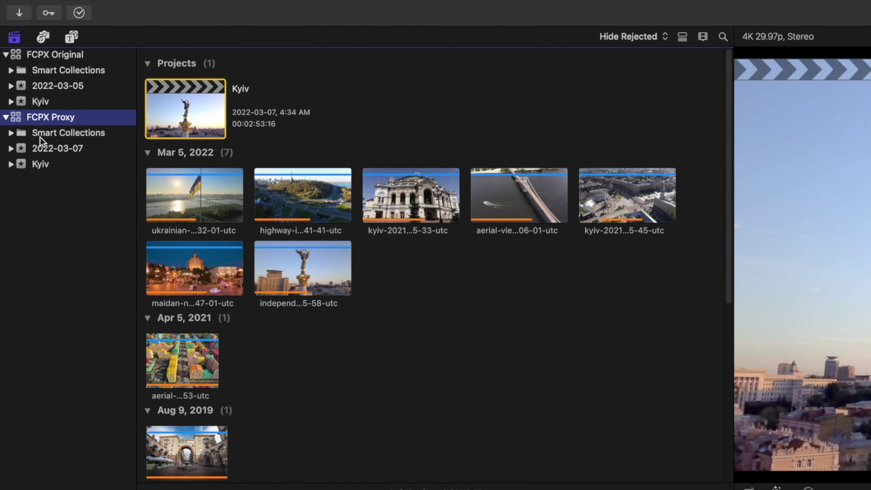
left_click(43, 165)
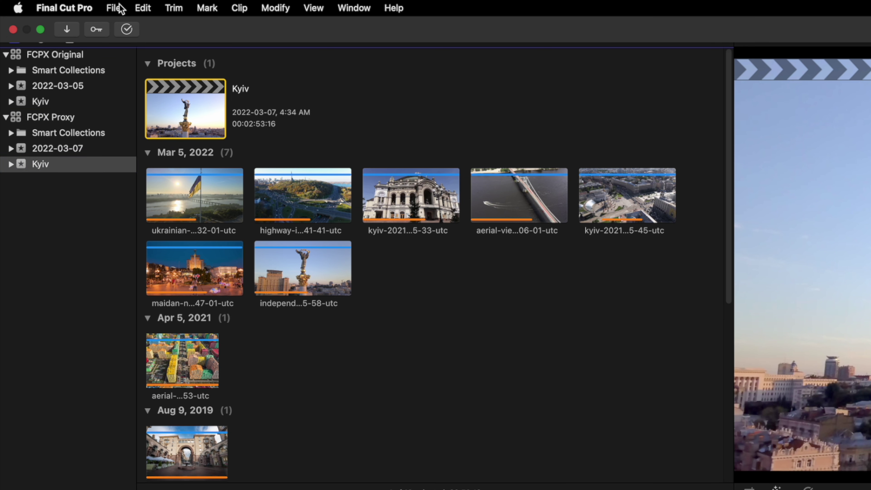
Copy the Kyiv project to the FCPX Original library as a project without media.
left_click(114, 8)
mouse_move(272, 254)
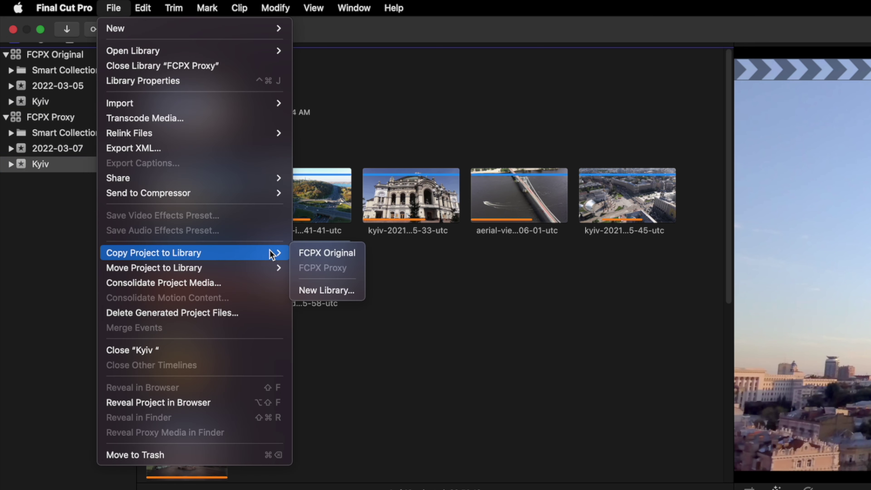
left_click(327, 253)
left_click(832, 269)
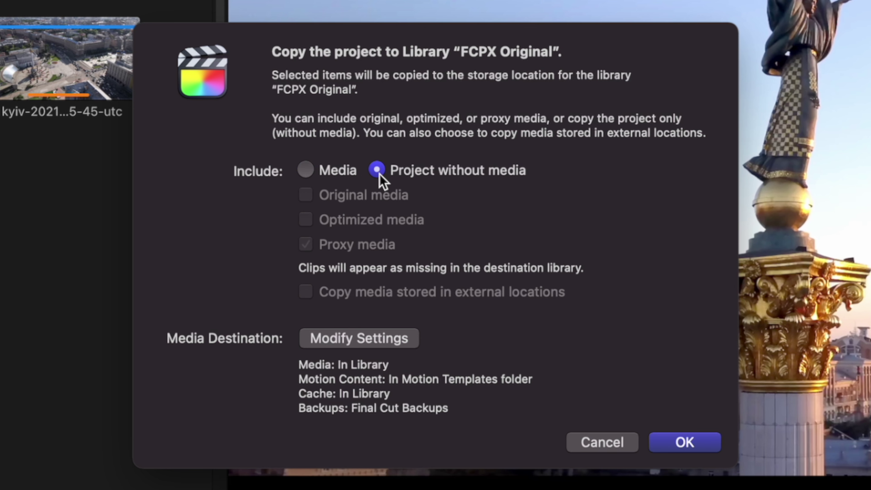
left_click(679, 448)
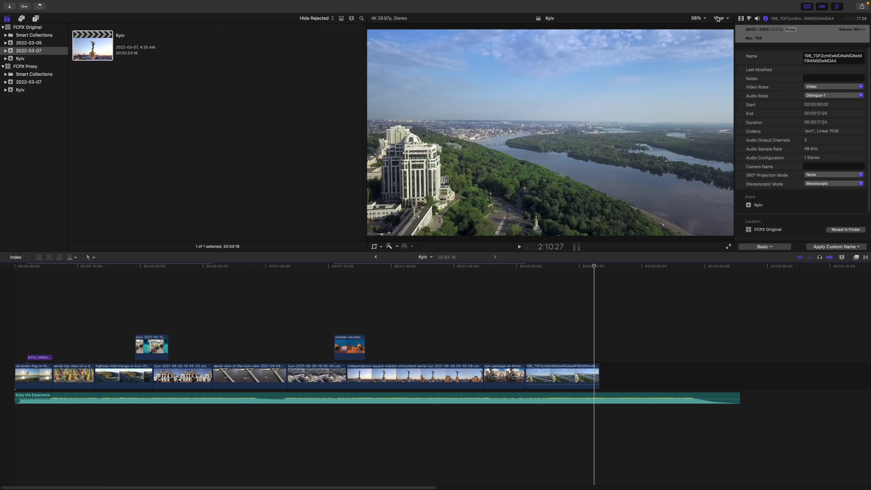
Switch the viewer's playback to Optimized/Original media.
left_click(719, 18)
left_click(747, 90)
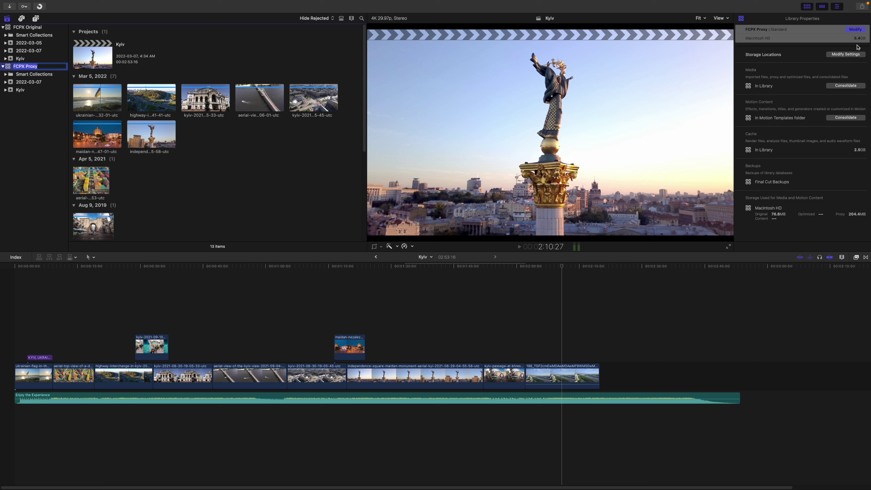
Uncheck Background render in the Playback preferences and close the preferences window.
left_click(37, 3)
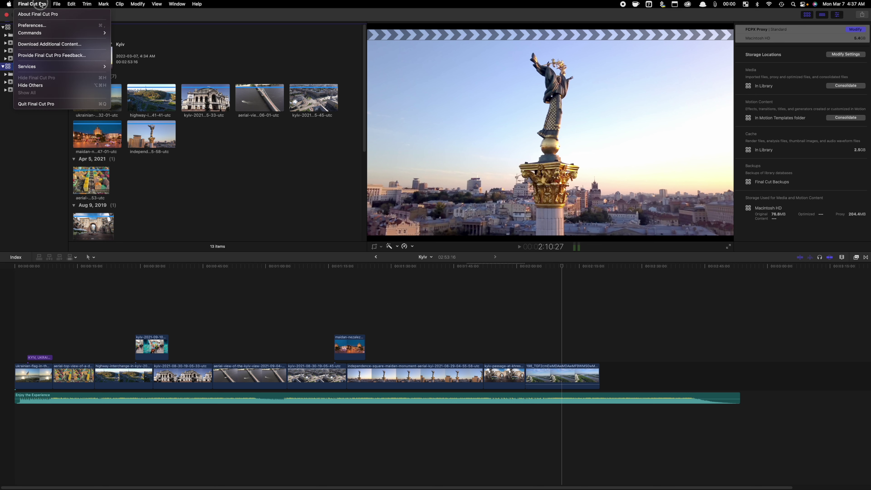
left_click(40, 25)
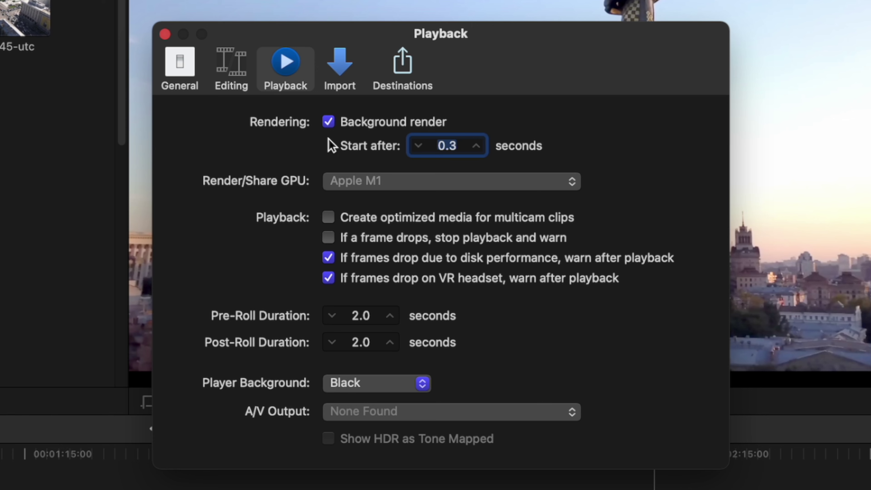
left_click(336, 123)
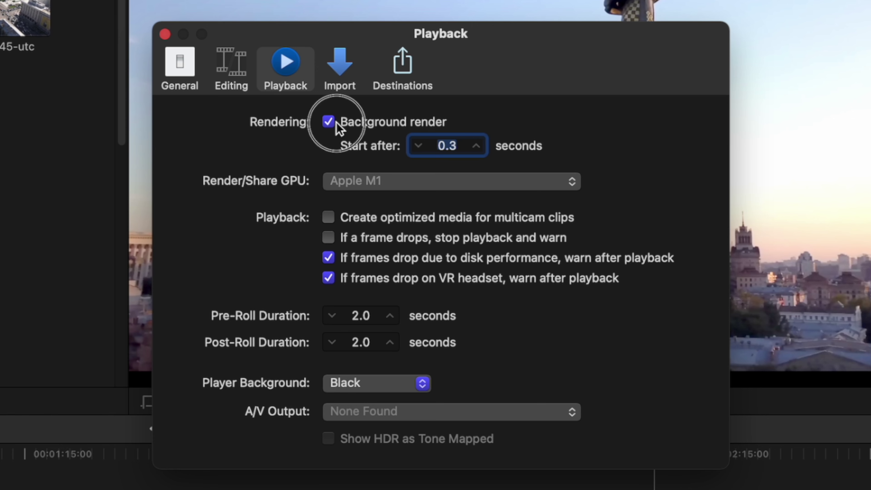
left_click(165, 34)
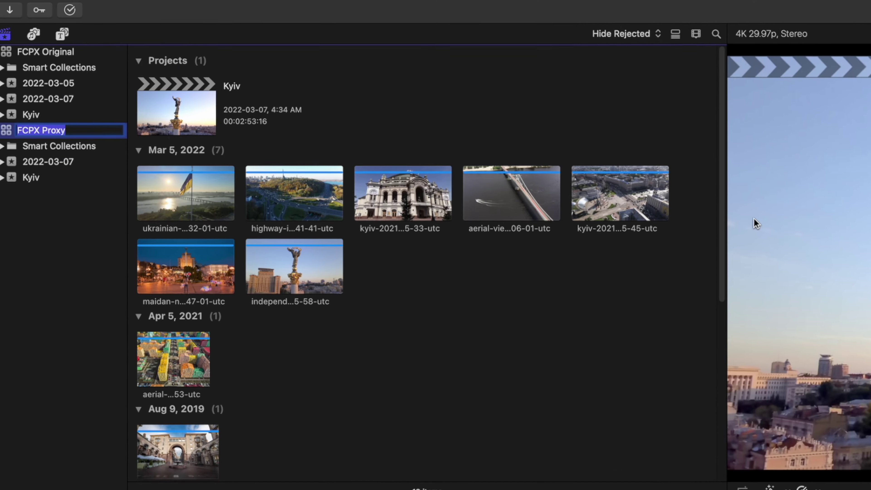
left_click(67, 152)
Delete the FCPX Proxy library's render files with Delete Generated Library Files.
left_click(66, 141)
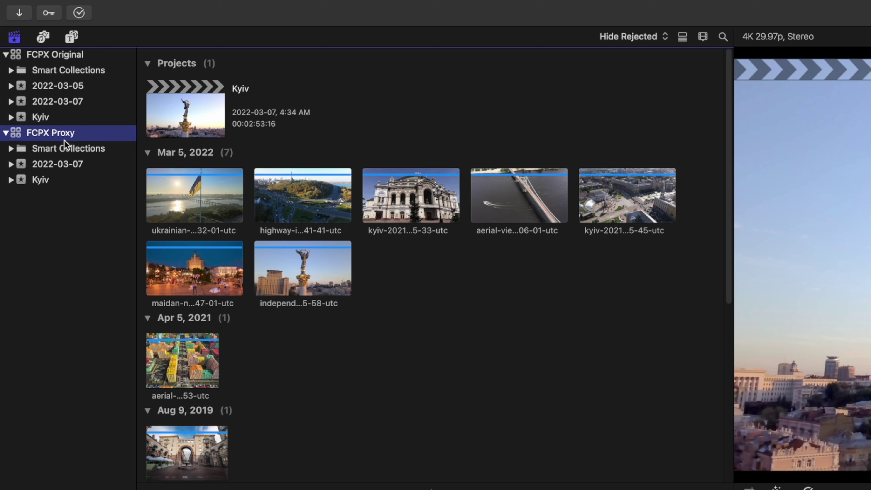
left_click(114, 7)
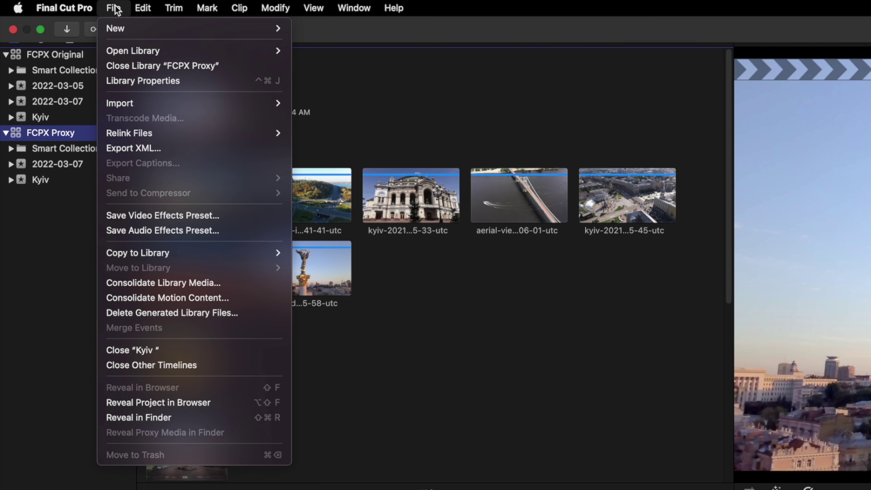
left_click(154, 313)
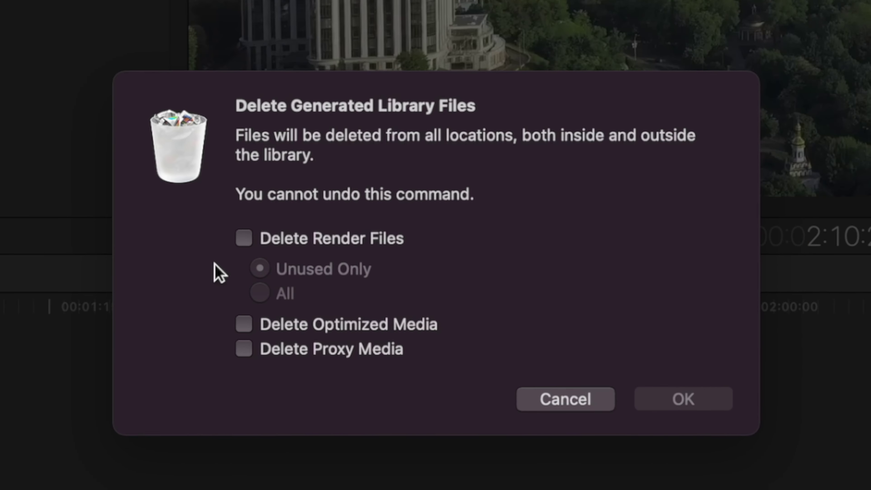
left_click(243, 244)
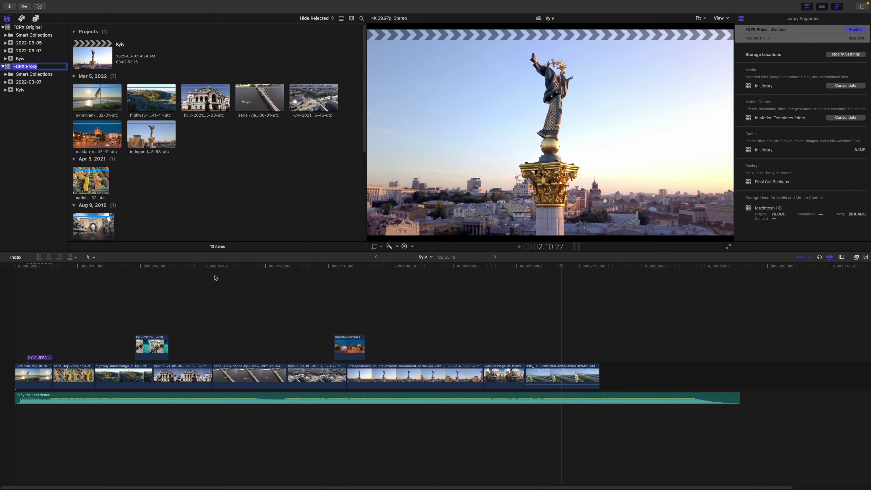
left_click(216, 278)
Play and stop the timeline's opening, then select the first flag clip.
key("space")
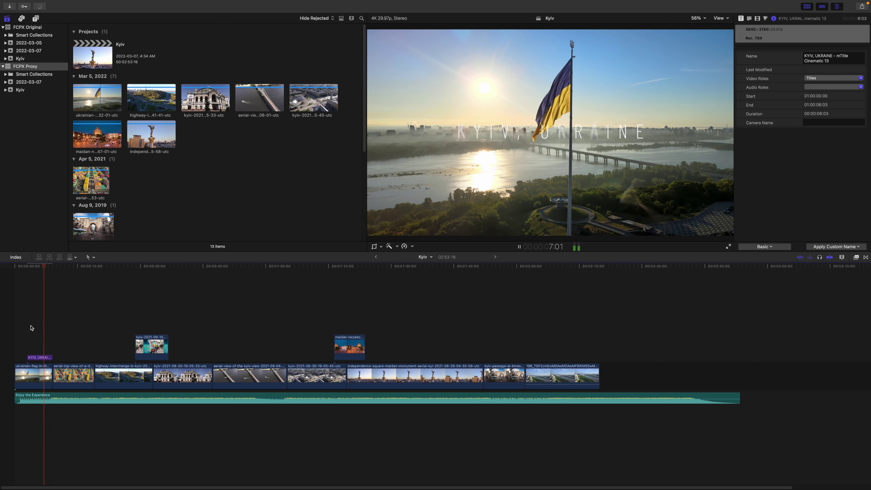
key("space")
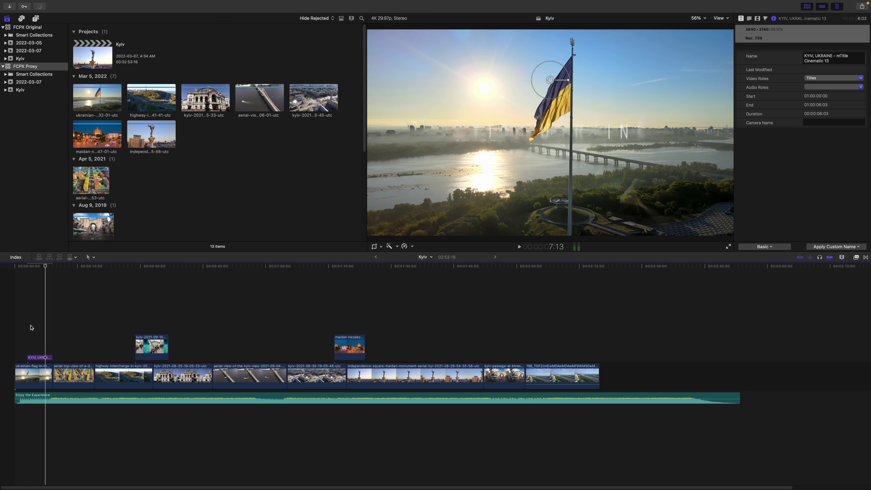
left_click(40, 375)
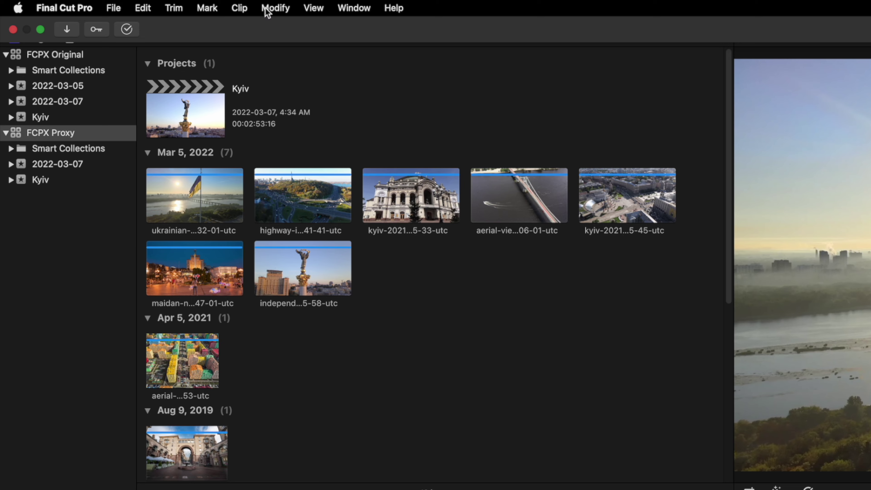
Render only the selected opening flag clip using Modify > Render Selection.
left_click(269, 7)
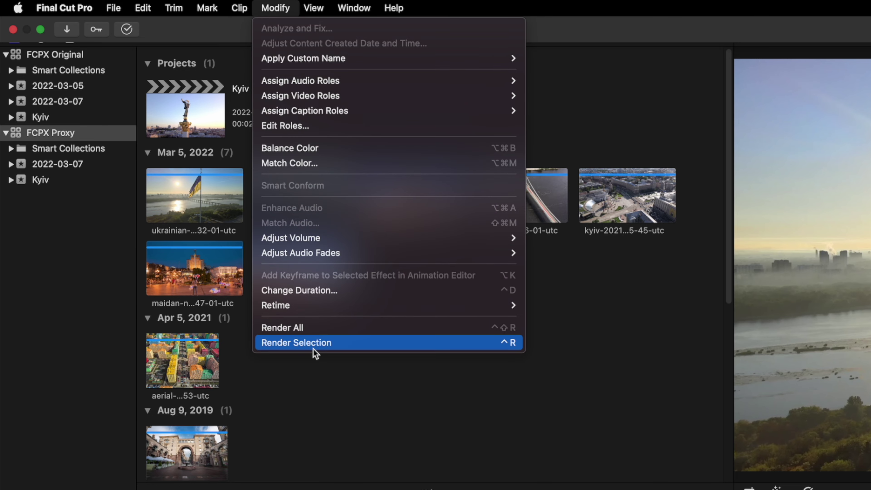
left_click(316, 343)
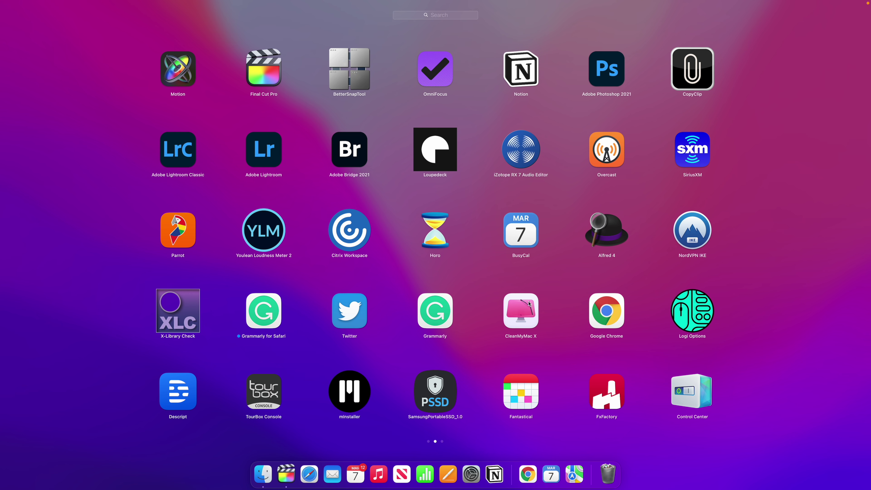
Launch CleanMyMac X, run a Smart Scan cleanup of 75.81 GB, and open the 19 unused apps.
left_click(511, 313)
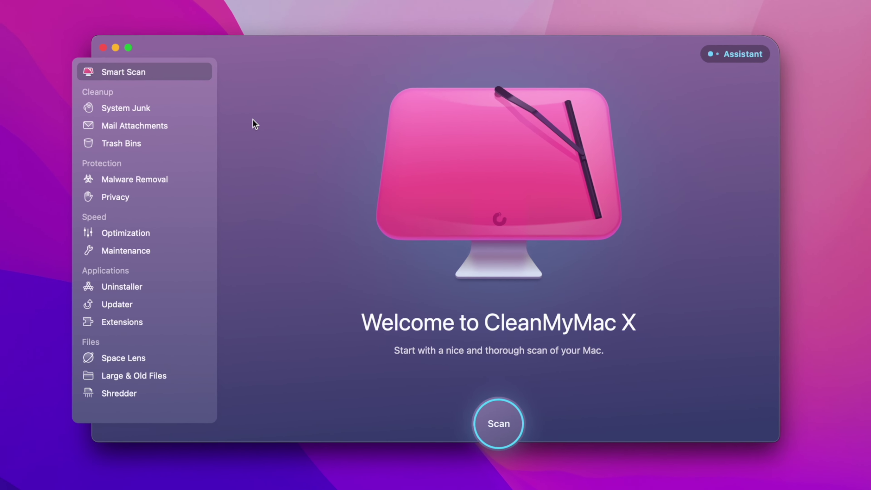
left_click(503, 434)
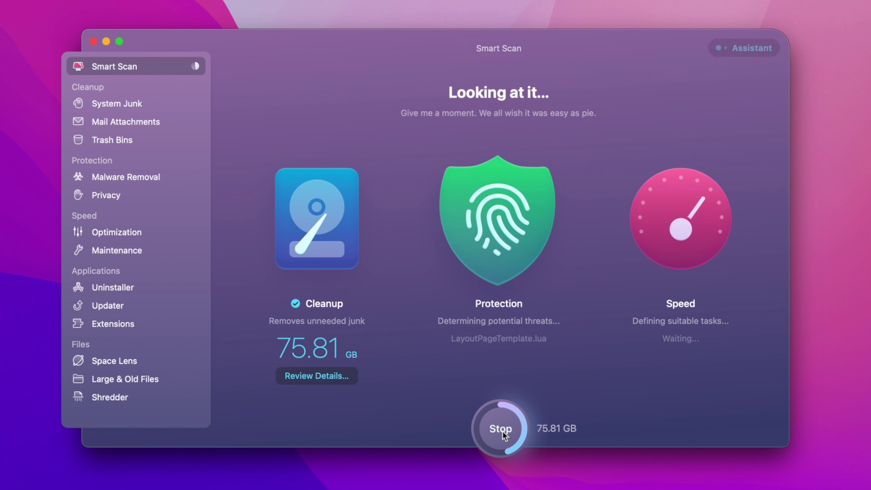
left_click(503, 434)
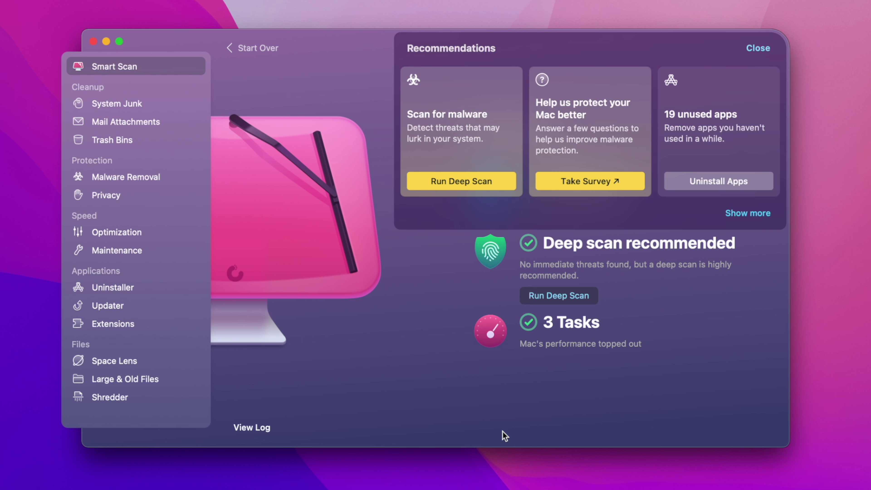
left_click(710, 182)
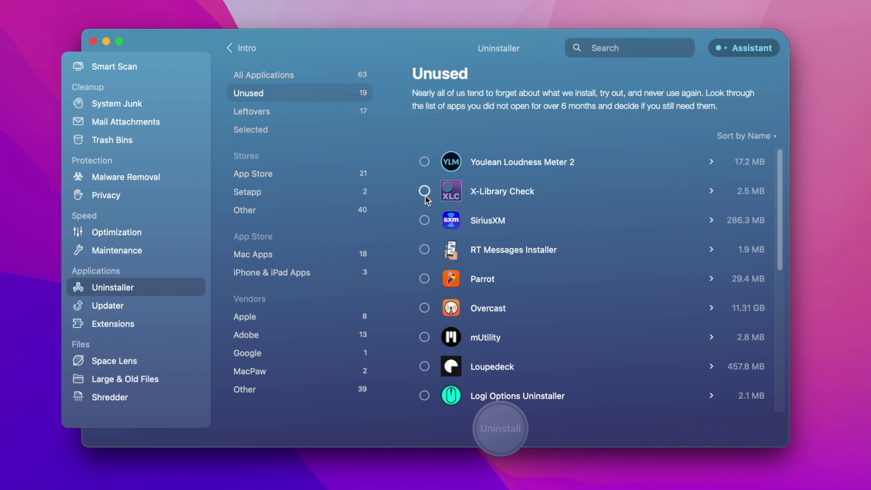
Uninstall the unused X-Library Check app (2.5 MB) and close the Recommendations panel.
left_click(425, 195)
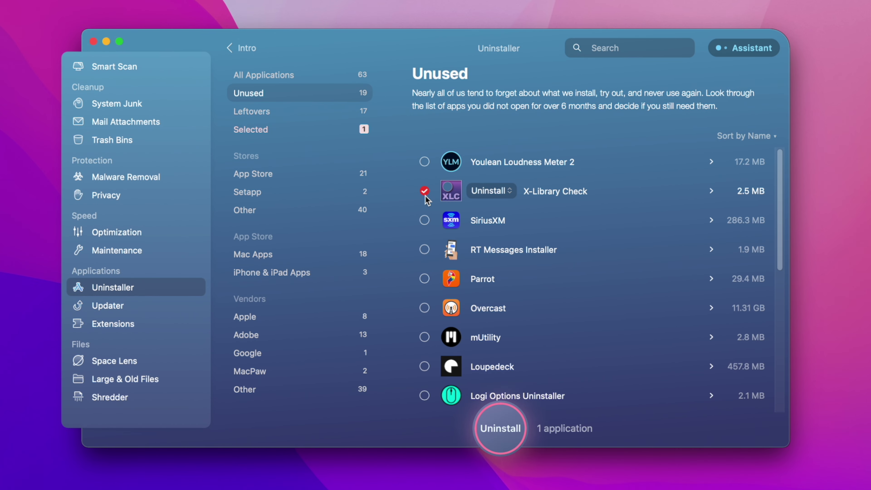
left_click(511, 426)
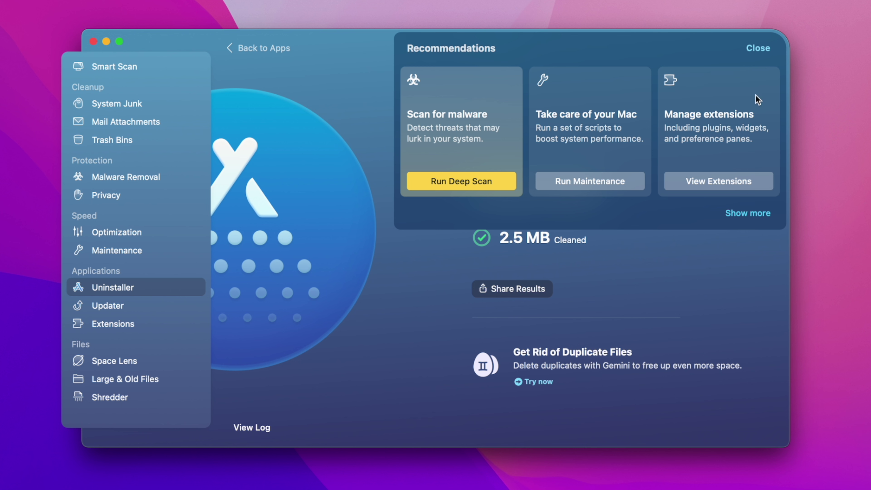
left_click(766, 49)
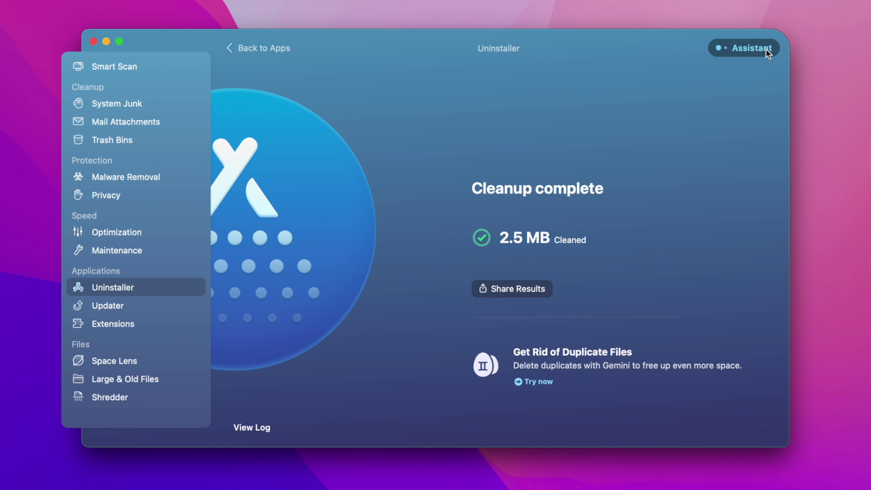